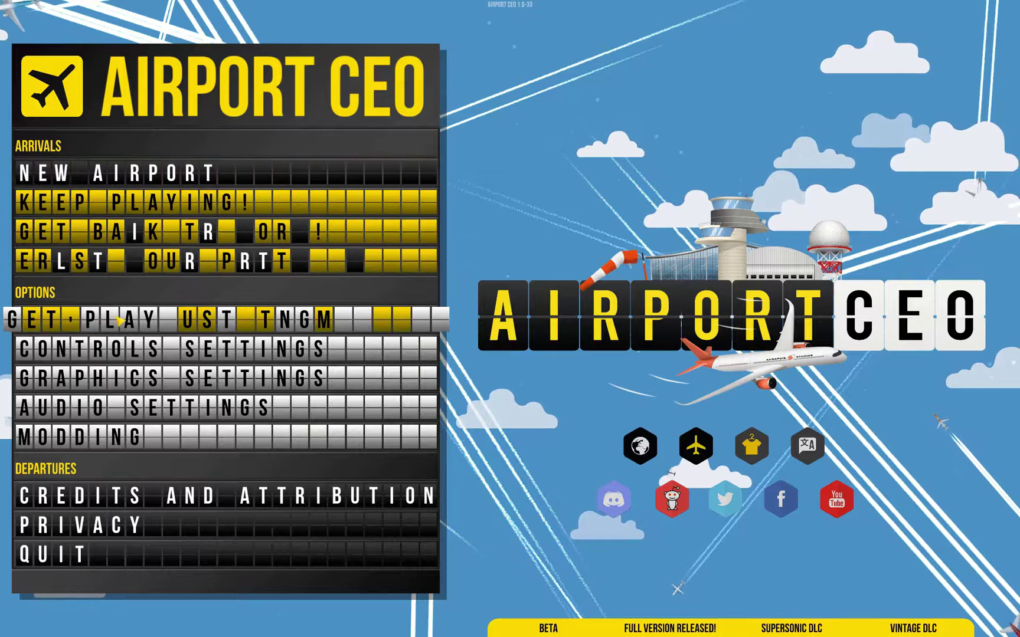
- Open the gameplay settings panel from the main menu's Options
{"action": "left_click", "coordinate": [119, 320]}
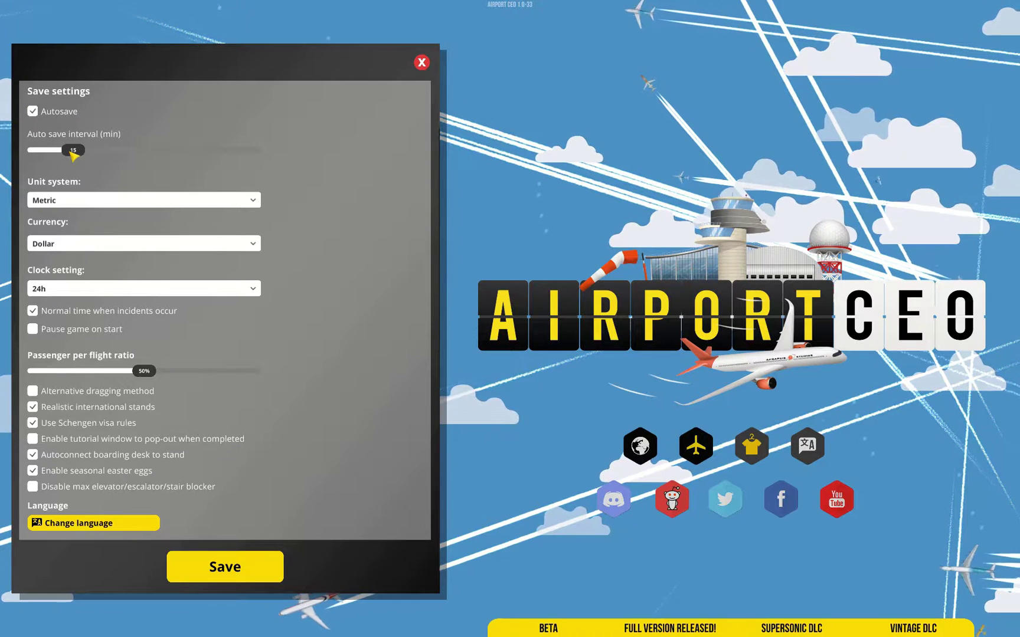
{"action": "left_click_drag", "start_coordinate": [73, 156], "coordinate": [39, 157]}
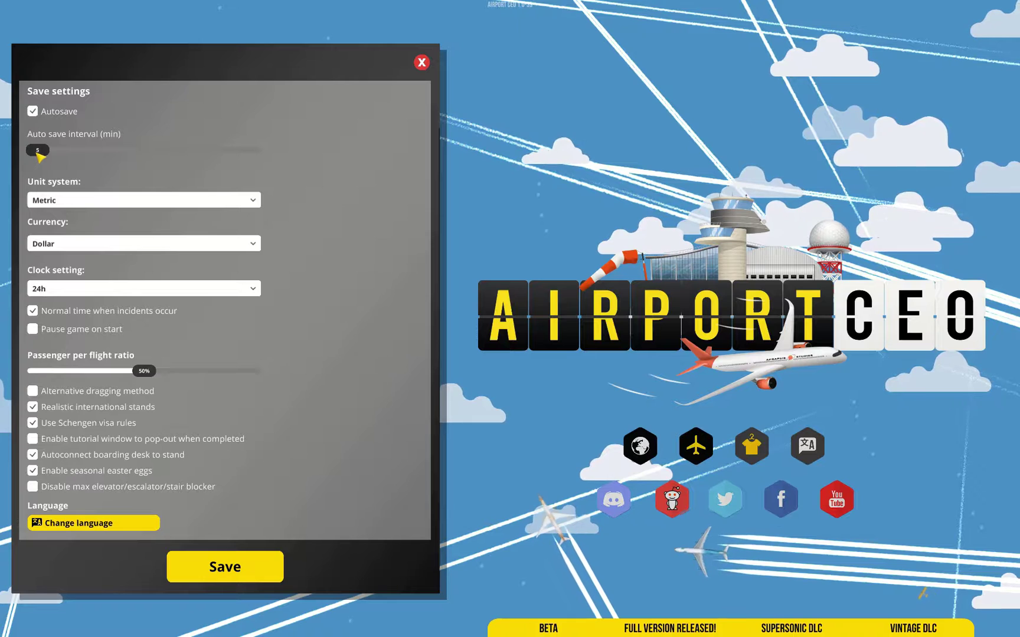
{"action": "left_click_drag", "start_coordinate": [39, 157], "coordinate": [70, 158]}
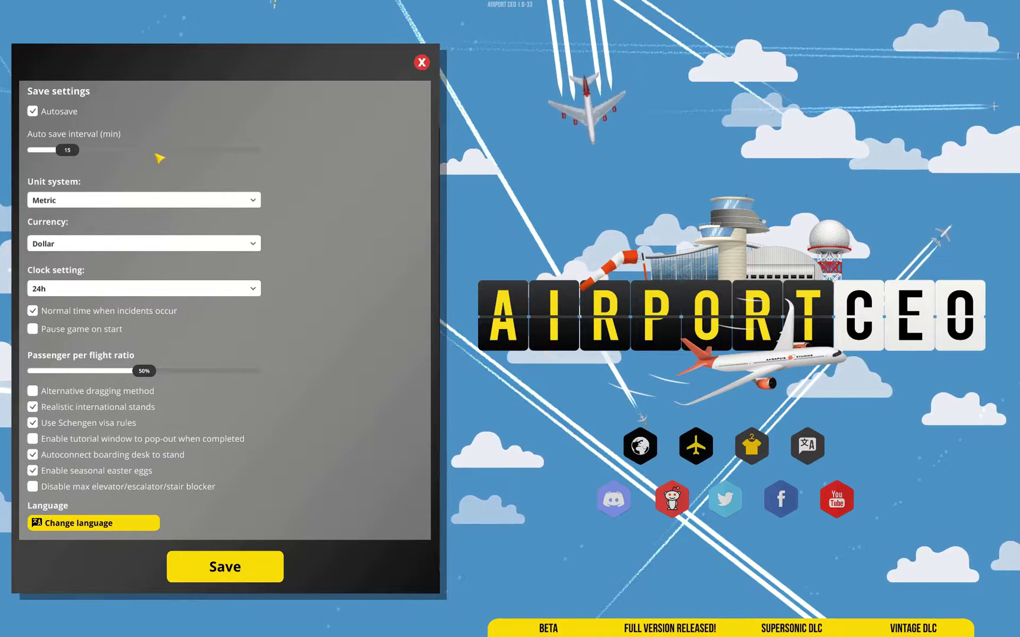
{"action": "left_click", "coordinate": [253, 201]}
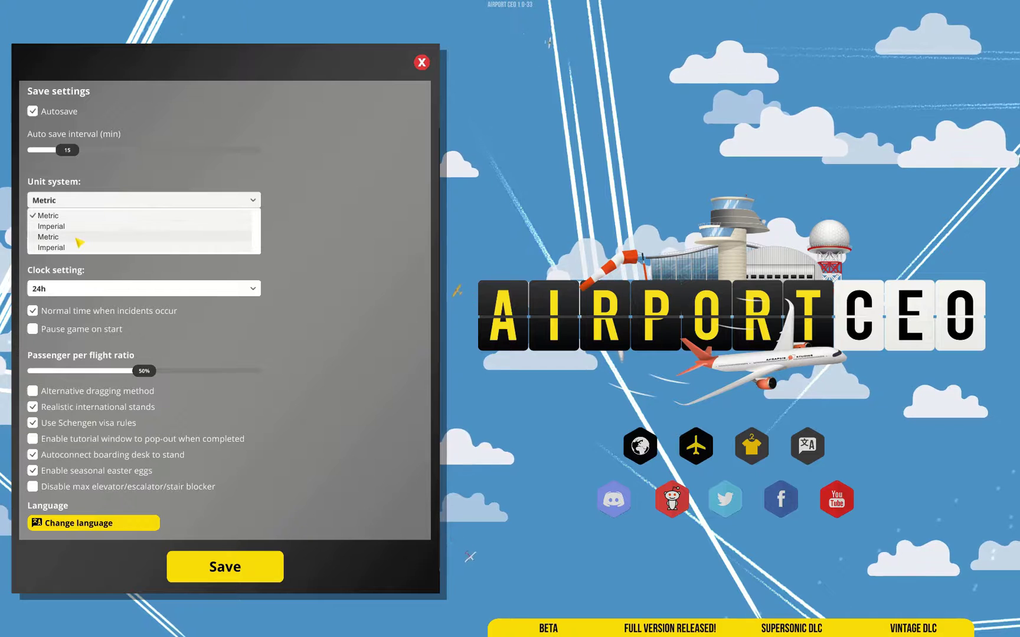
{"action": "left_click", "coordinate": [255, 200]}
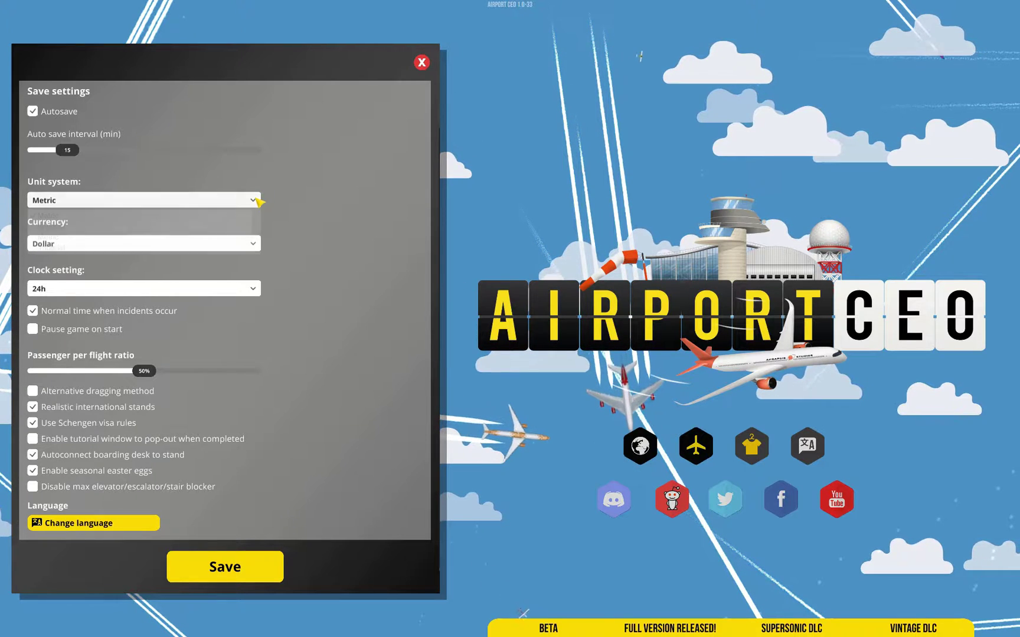
{"action": "left_click", "coordinate": [252, 243]}
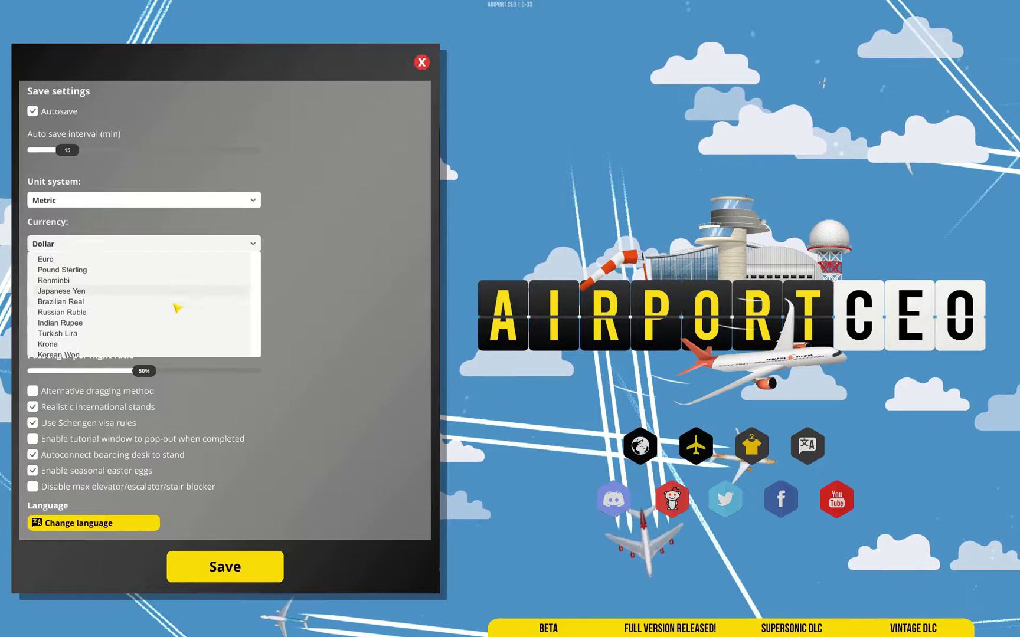
{"action": "scroll", "coordinate": [175, 308], "scroll_direction": "down", "scroll_amount": 3}
{"action": "scroll", "coordinate": [176, 303], "scroll_direction": "up", "scroll_amount": 3}
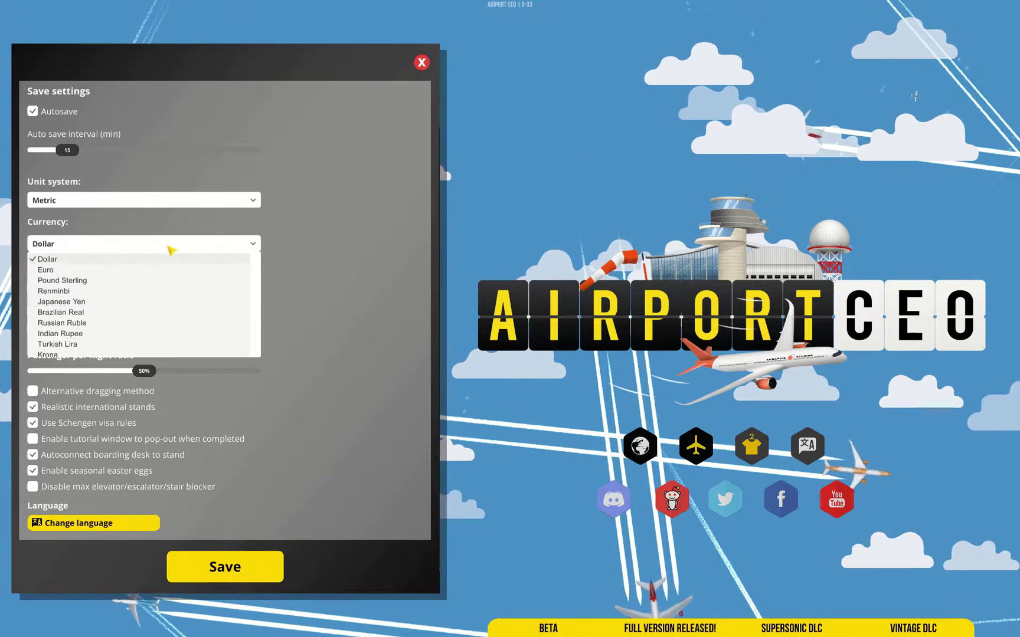
{"action": "left_click", "coordinate": [272, 251]}
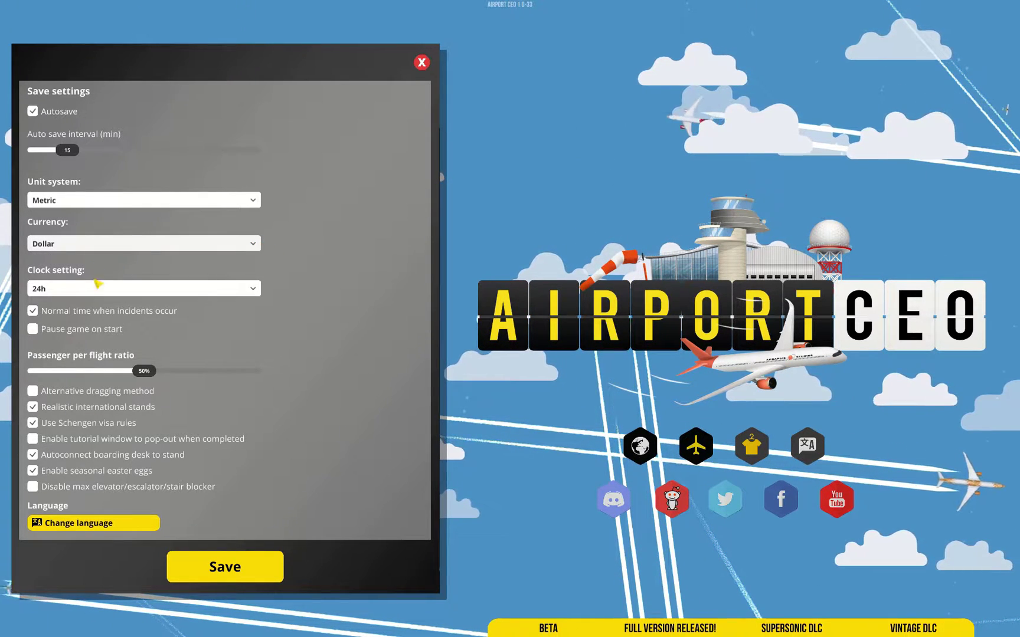
{"action": "left_click", "coordinate": [255, 291]}
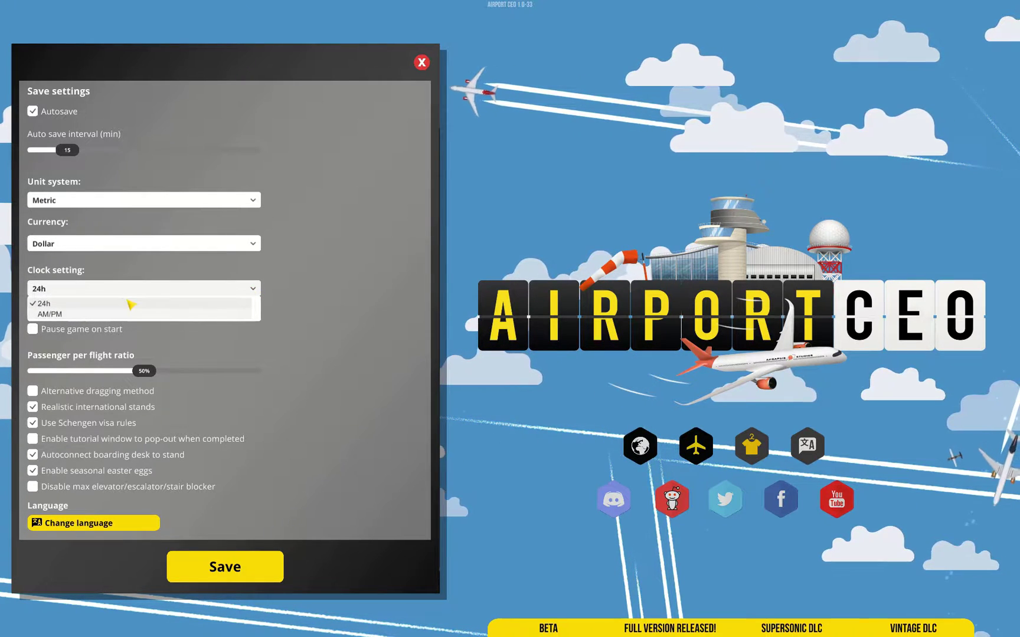
{"action": "left_click", "coordinate": [265, 282]}
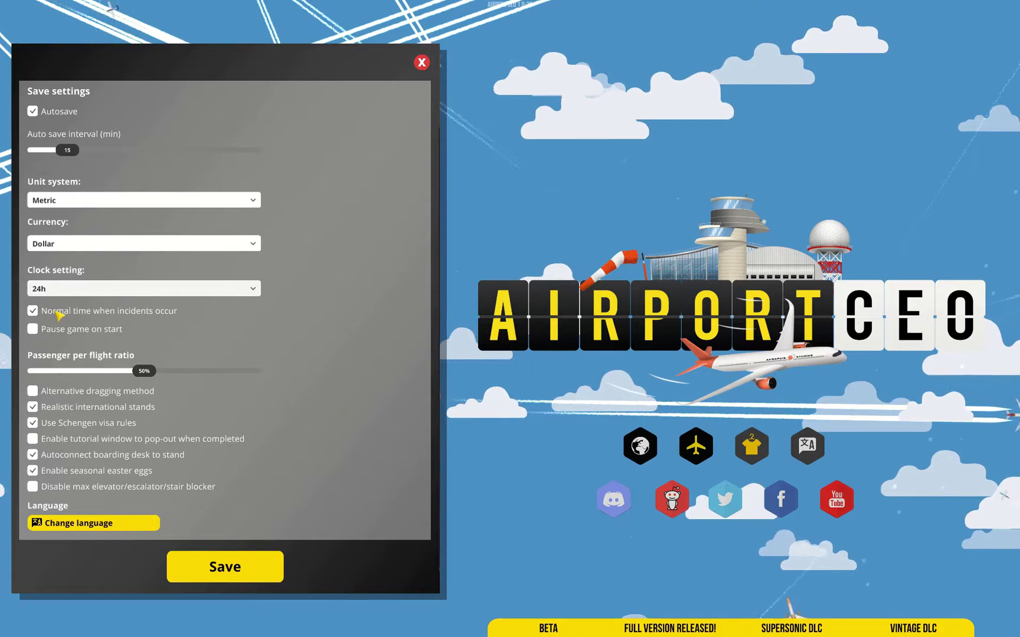
- Enable the 'Pause game on start' option
{"action": "left_click", "coordinate": [33, 329]}
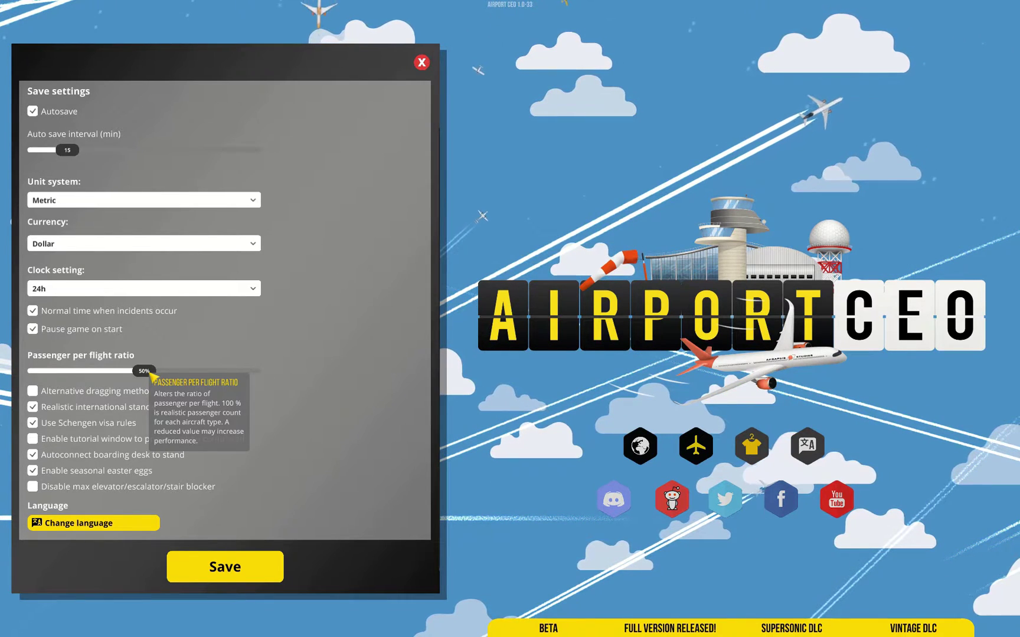
{"action": "mouse_move", "coordinate": [145, 371]}
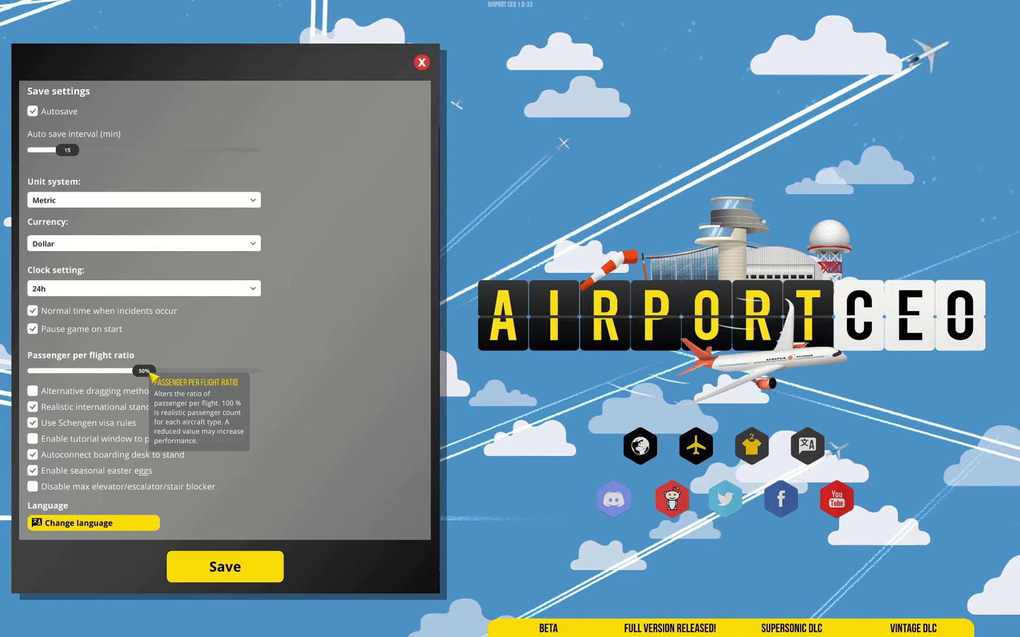
- Drag the Passenger per flight ratio slider from 50% up to 100%
{"action": "left_click_drag", "start_coordinate": [152, 376], "coordinate": [264, 379]}
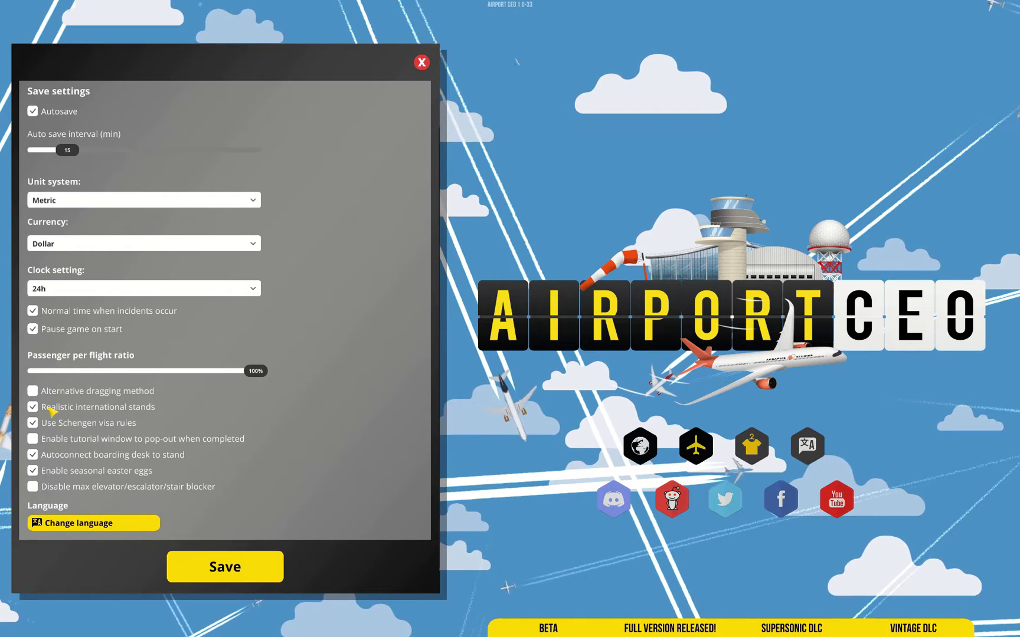
{"action": "left_click", "coordinate": [34, 407]}
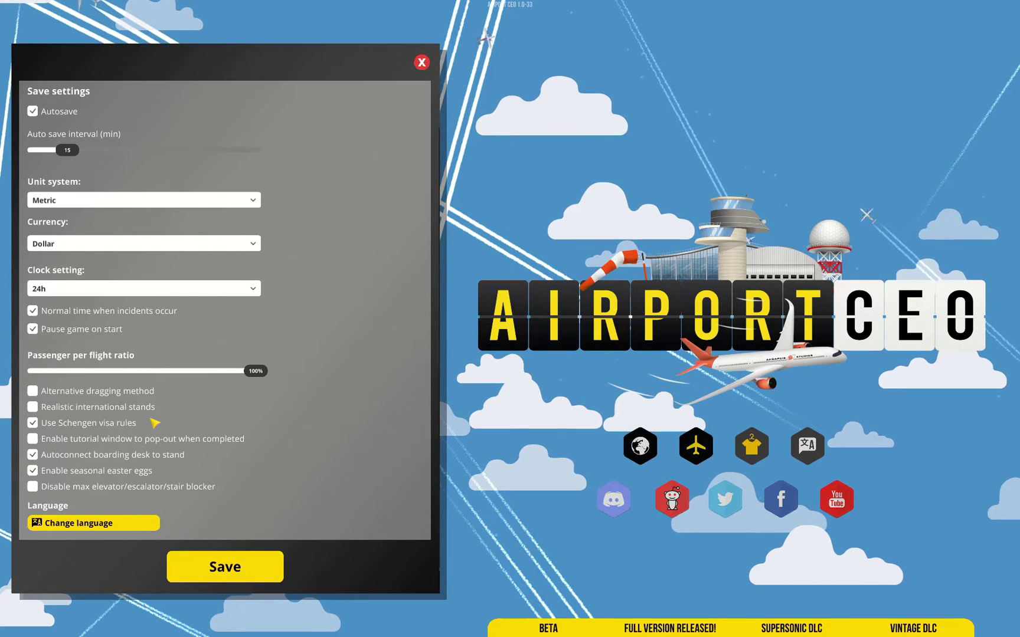
{"action": "left_click", "coordinate": [33, 407]}
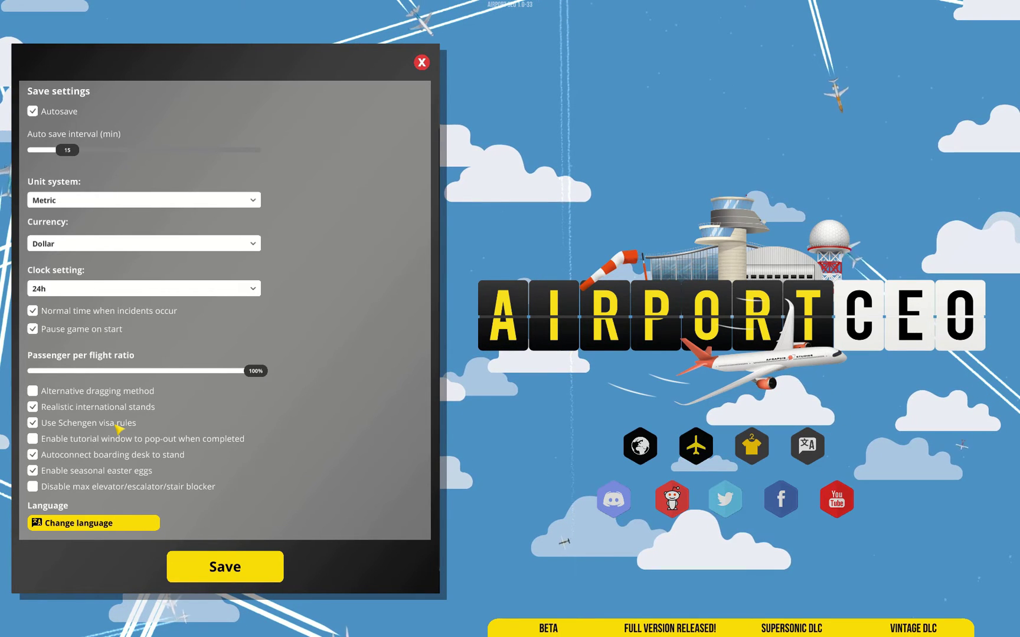
{"action": "left_click", "coordinate": [36, 424]}
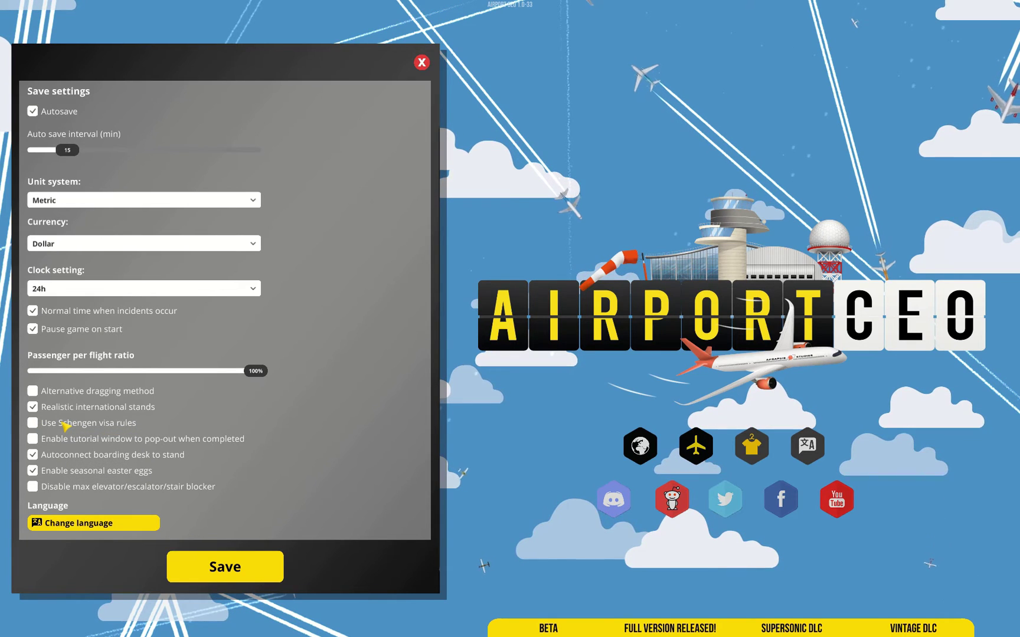
{"action": "left_click", "coordinate": [58, 427]}
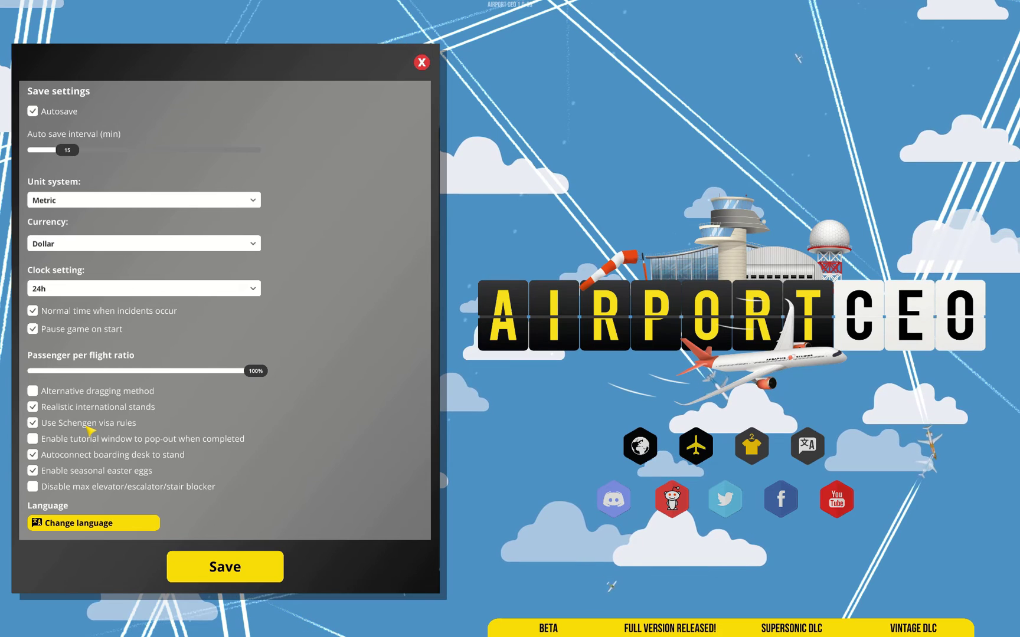
{"action": "left_click", "coordinate": [32, 406]}
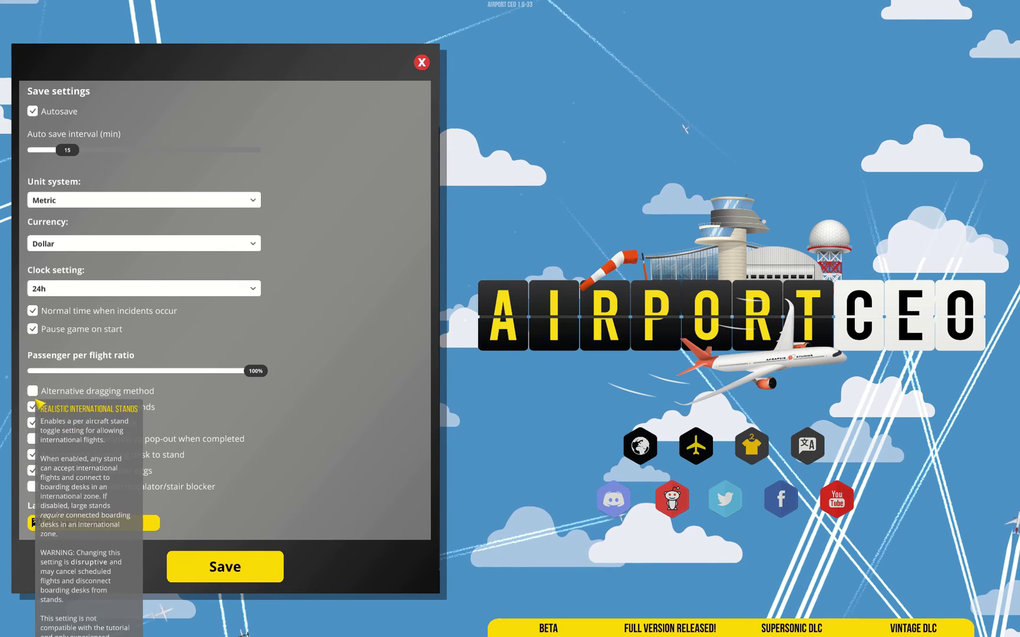
{"action": "left_click", "coordinate": [33, 409]}
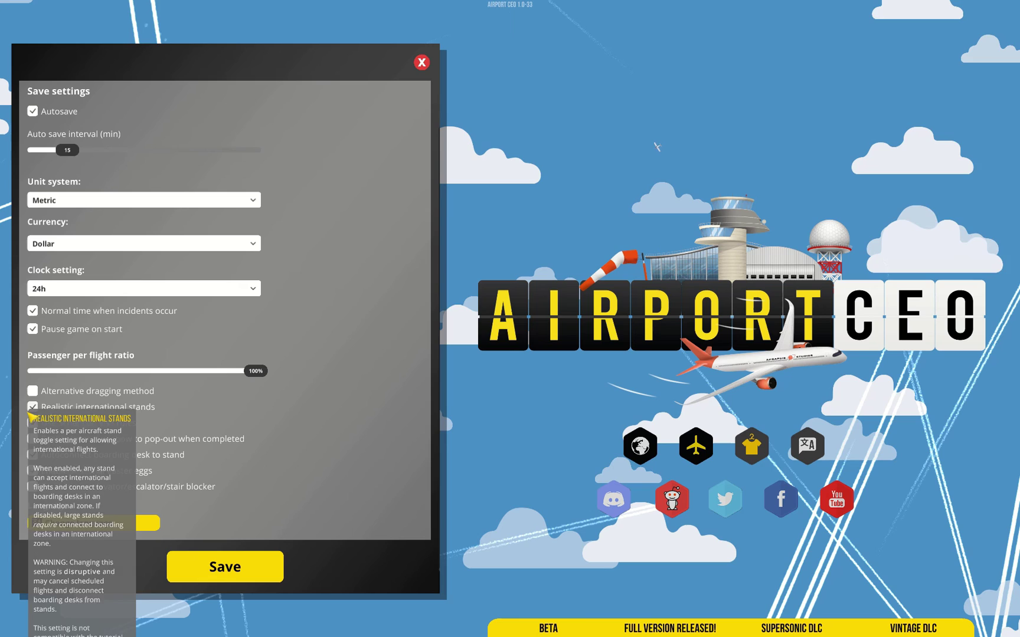